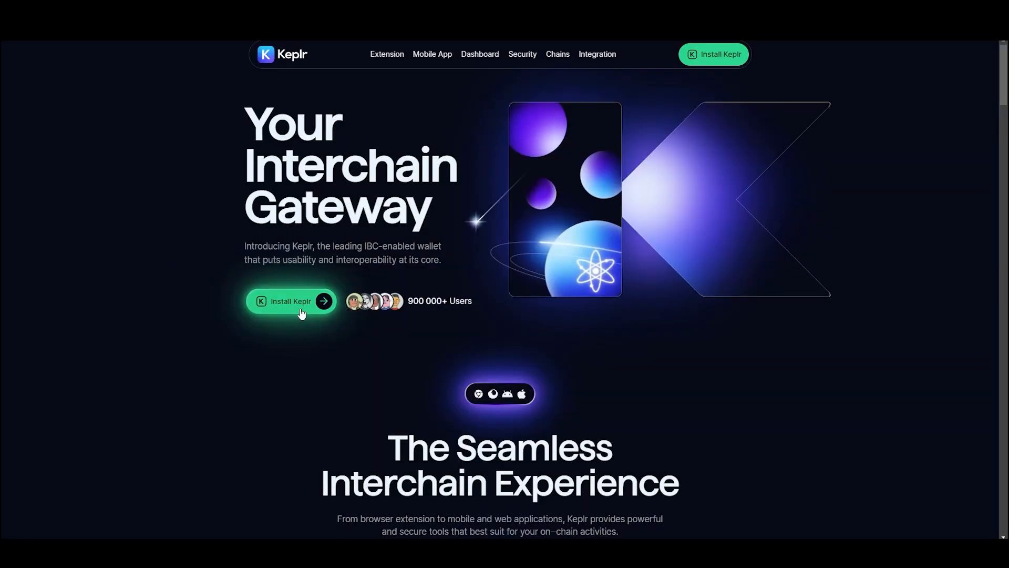
# - Install the Keplr wallet extension from its Chrome Web Store page and start creating a new wallet
pyautogui.click(318, 310)
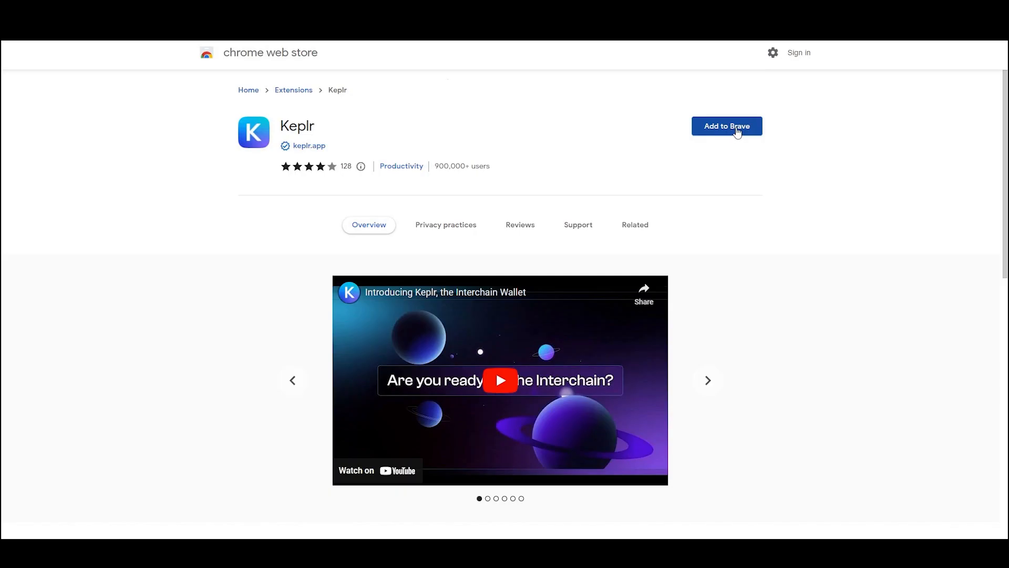
pyautogui.click(736, 129)
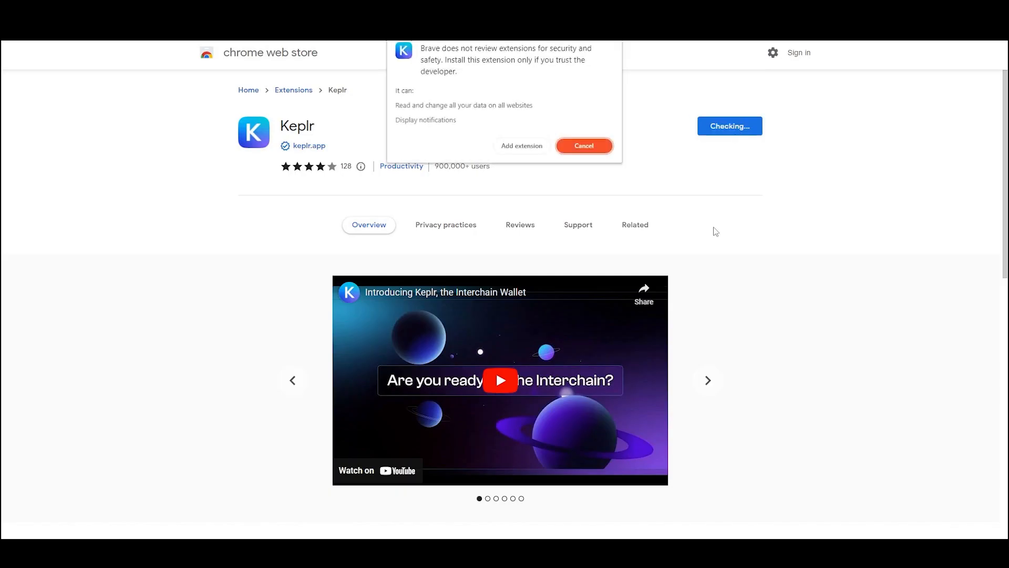
pyautogui.click(524, 147)
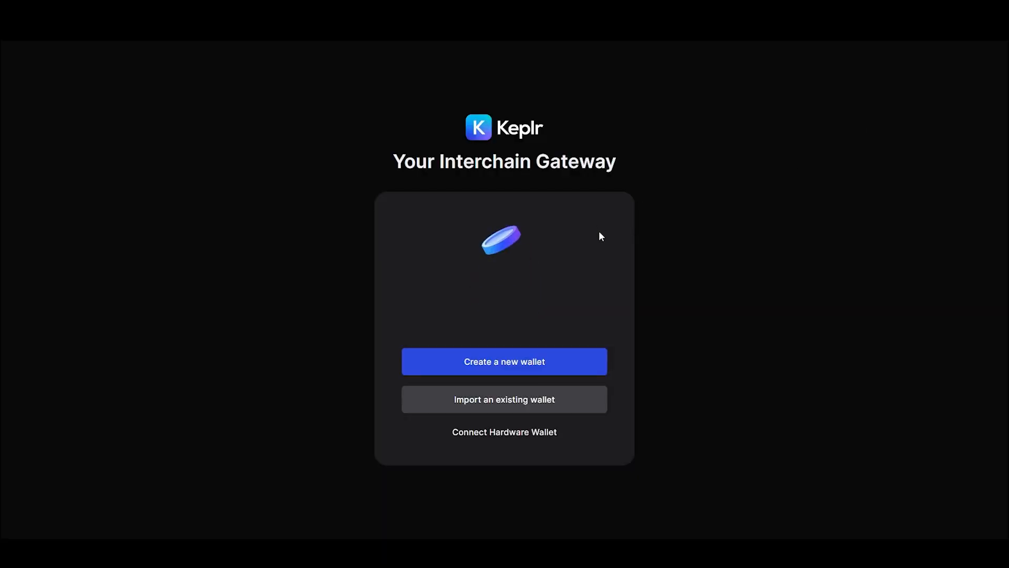
pyautogui.click(522, 362)
pyautogui.click(420, 317)
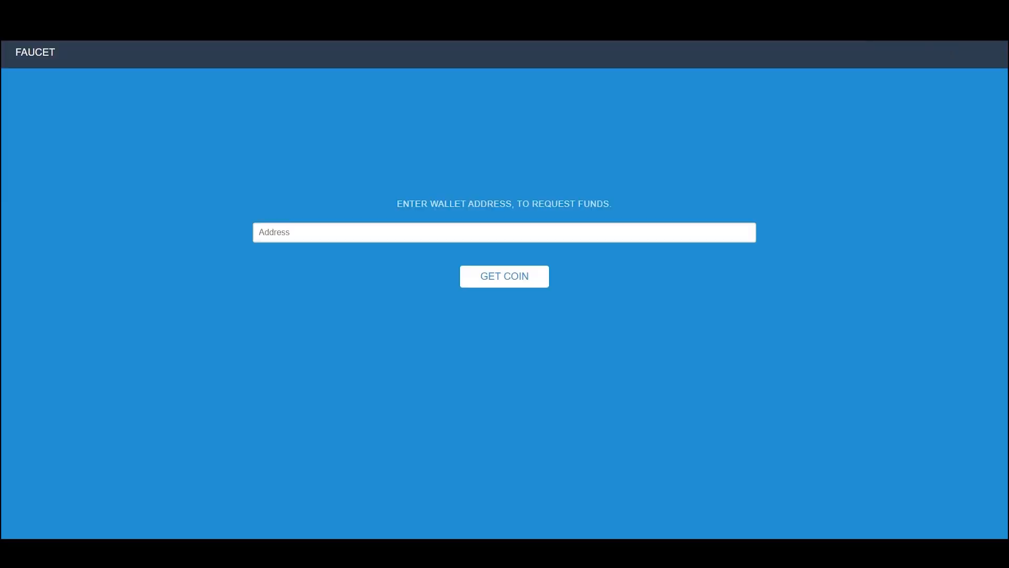
# - Copy the wallet's Akash address from Keplr and request coins for it from the testnet faucet
pyautogui.click(726, 95)
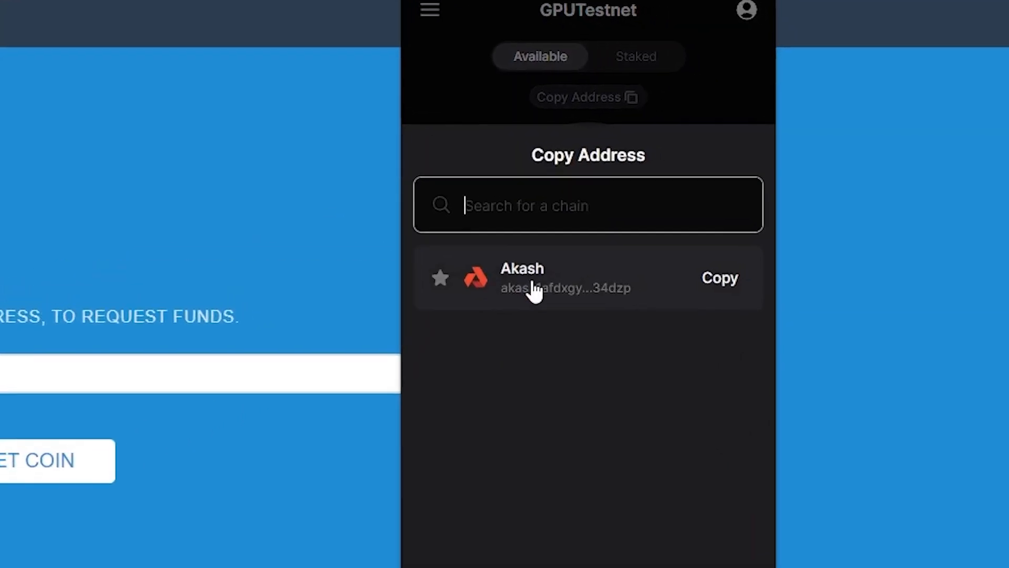
pyautogui.click(789, 235)
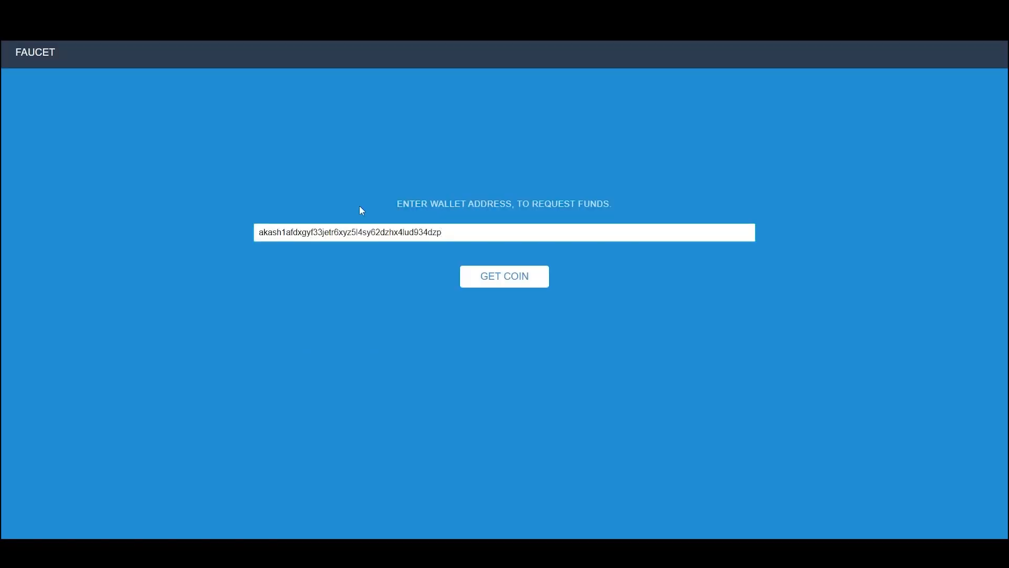
pyautogui.click(506, 284)
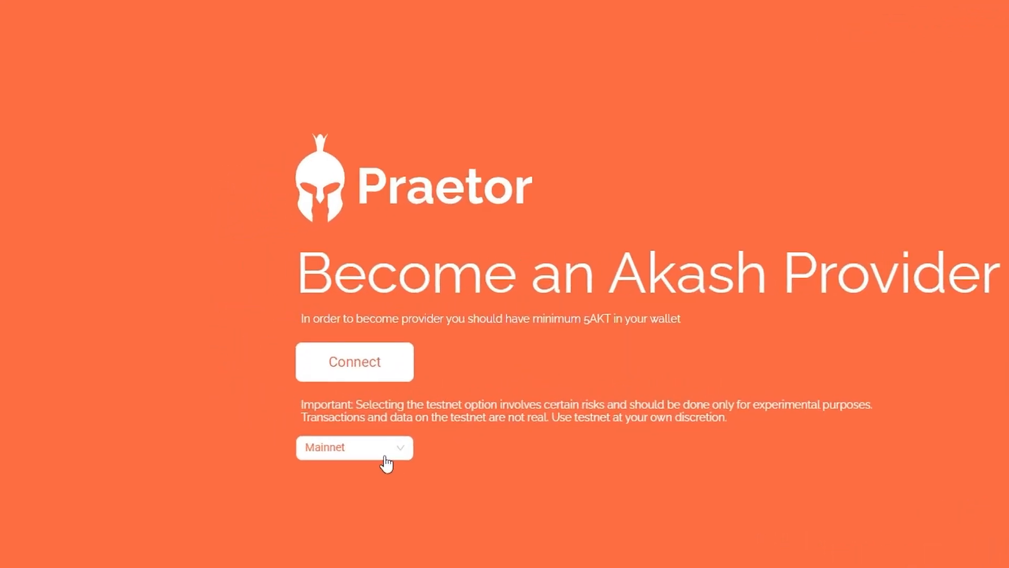
# - Connect the Keplr wallet to Praetor on GPU Testnet, approving the Testnet-02-GPU chain and the account ownership request
pyautogui.click(331, 423)
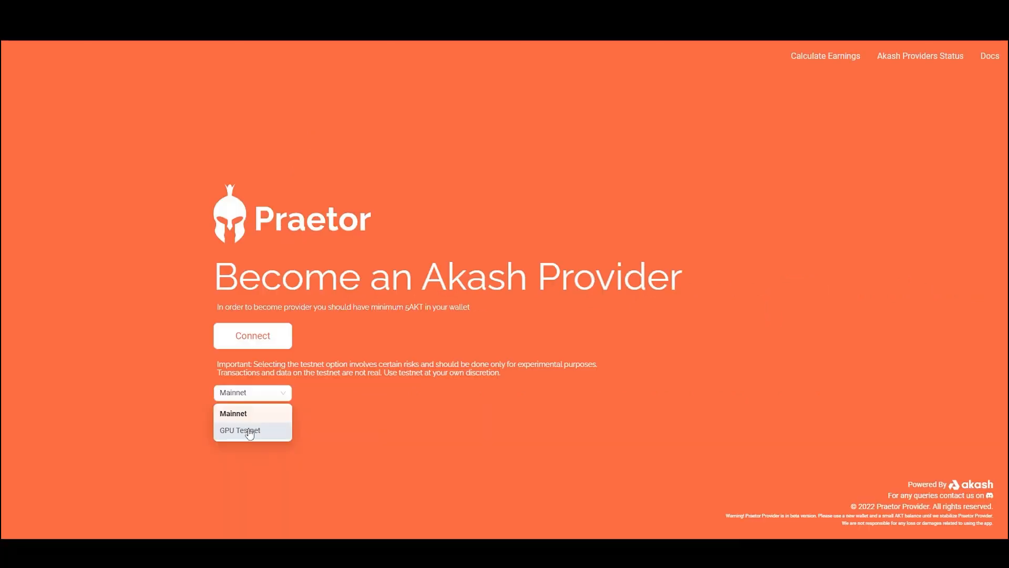
pyautogui.click(250, 431)
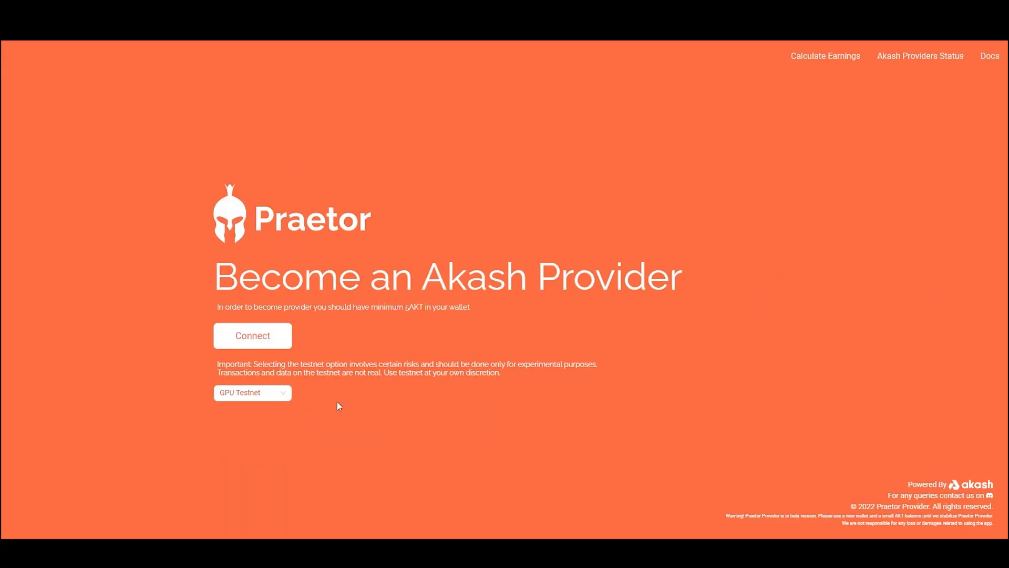
pyautogui.click(254, 337)
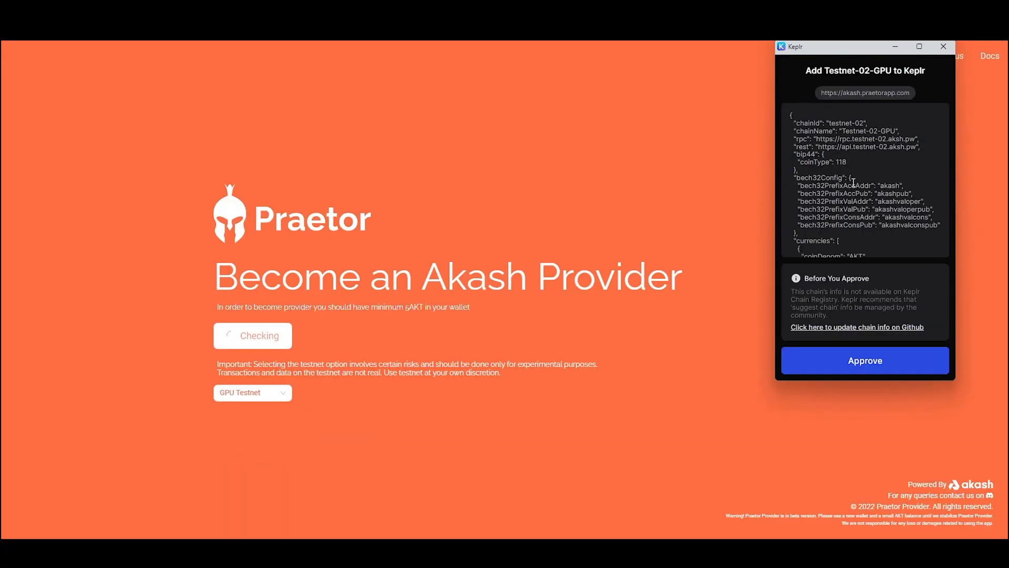
pyautogui.click(858, 358)
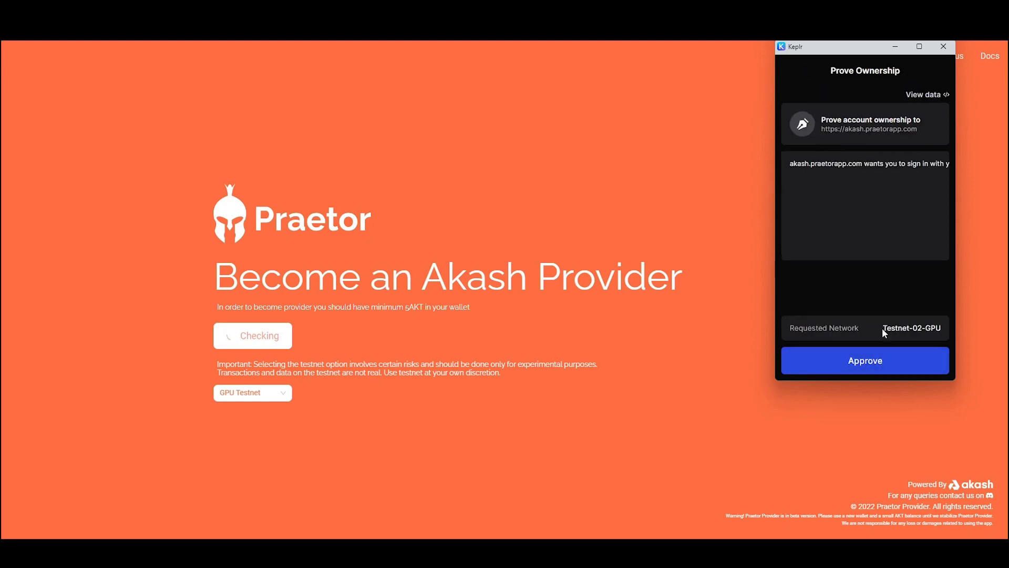
pyautogui.click(896, 359)
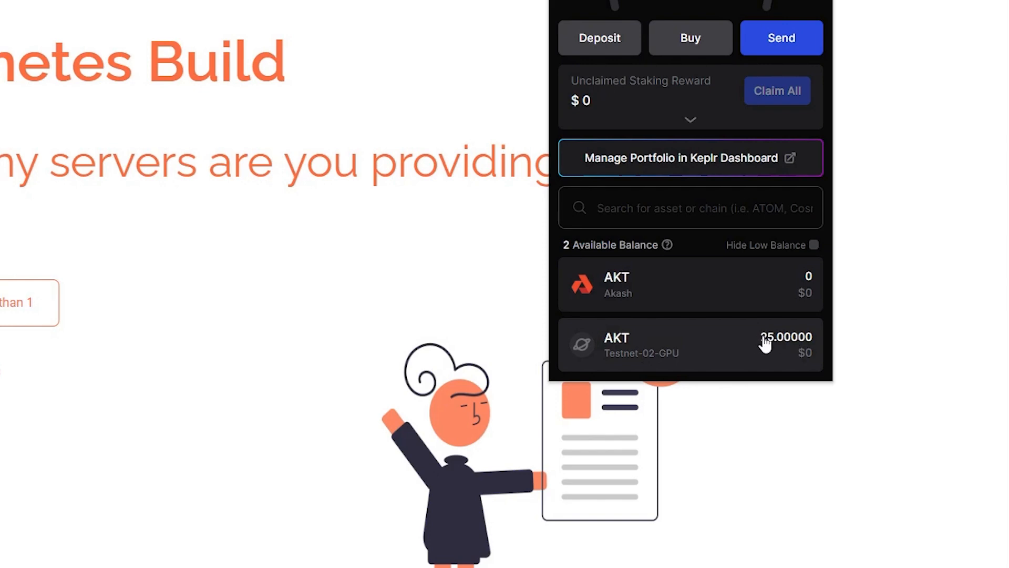
# - Start a Kubernetes build with 1 server and set its access to host 165.1.78.49, username ubuntu and key file TestKeyGPU.pem
pyautogui.click(122, 198)
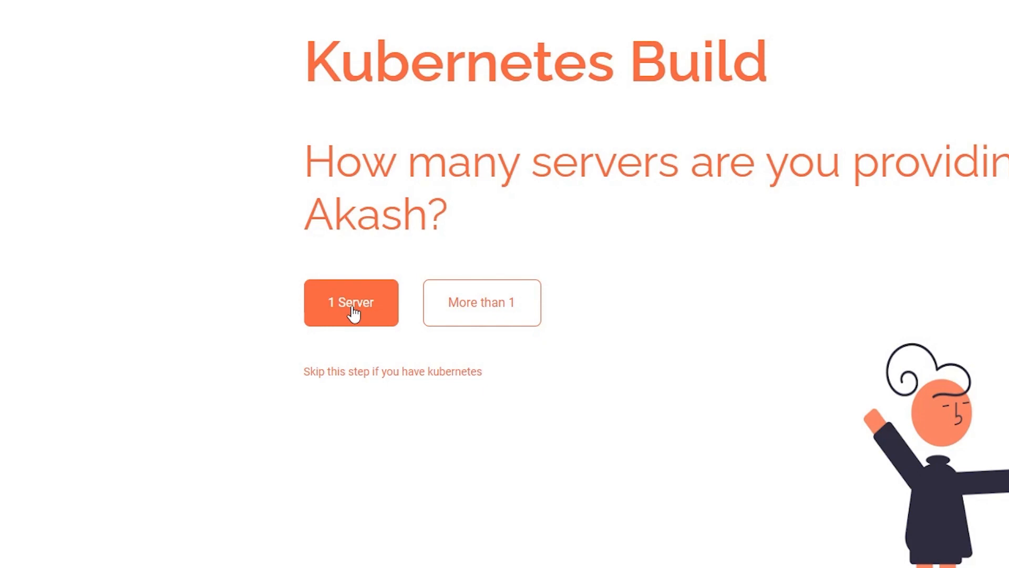
pyautogui.click(352, 309)
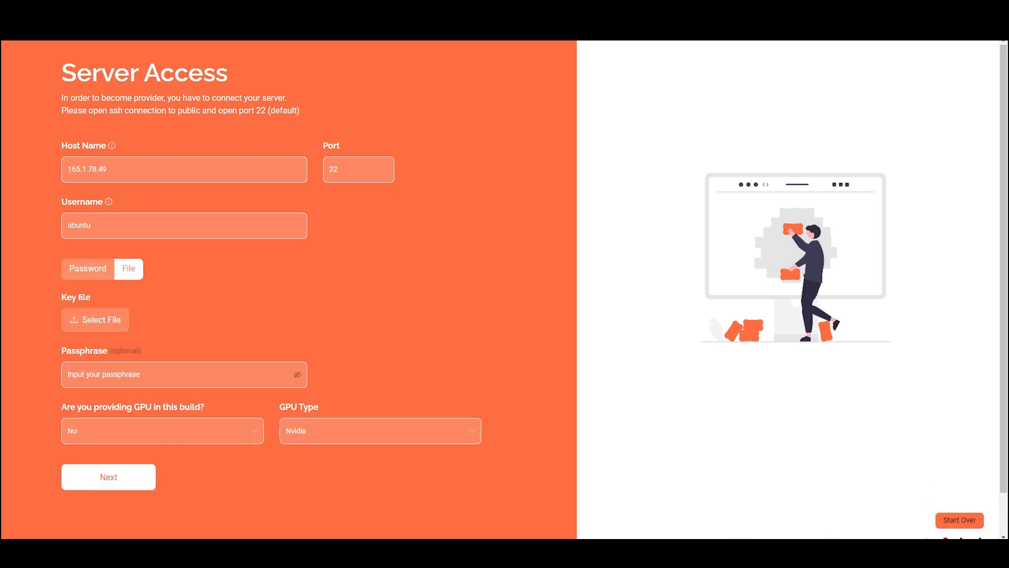
pyautogui.click(95, 319)
pyautogui.click(473, 190)
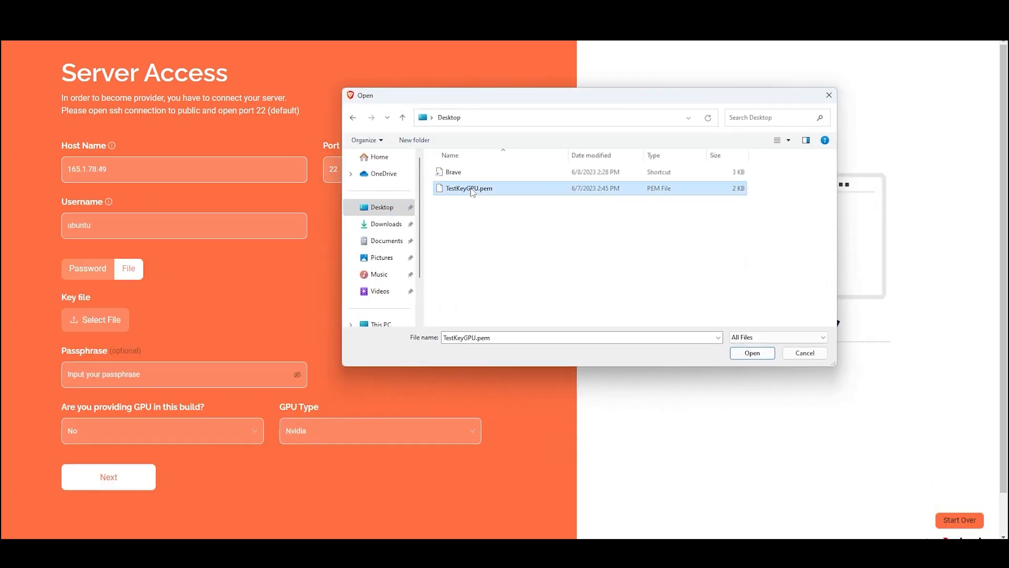
pyautogui.click(752, 355)
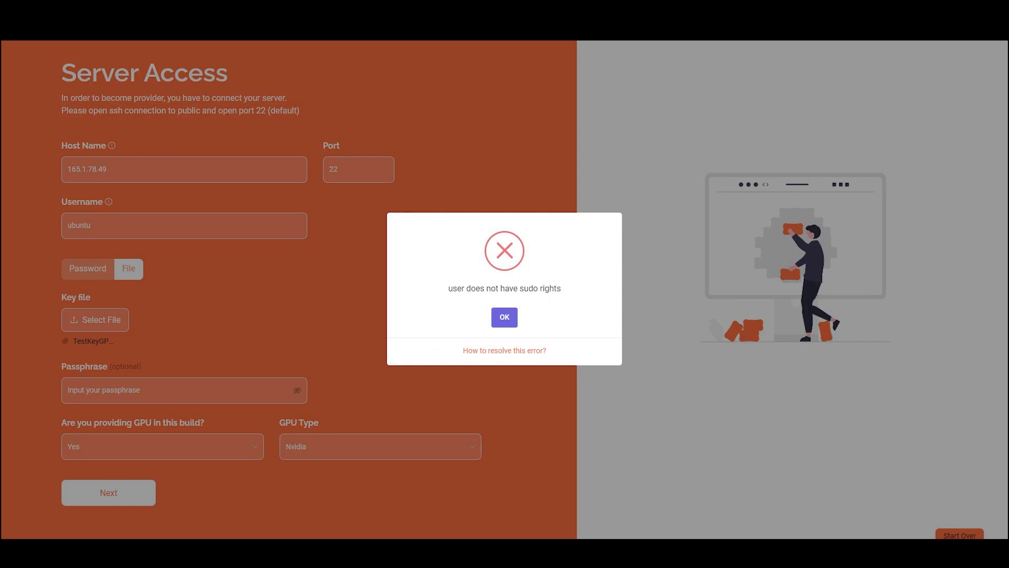
# - Switch to a terminal, log in to the server 165.1.78.49 as ubuntu and list the groups of user ubuntu
pyautogui.click(633, 550)
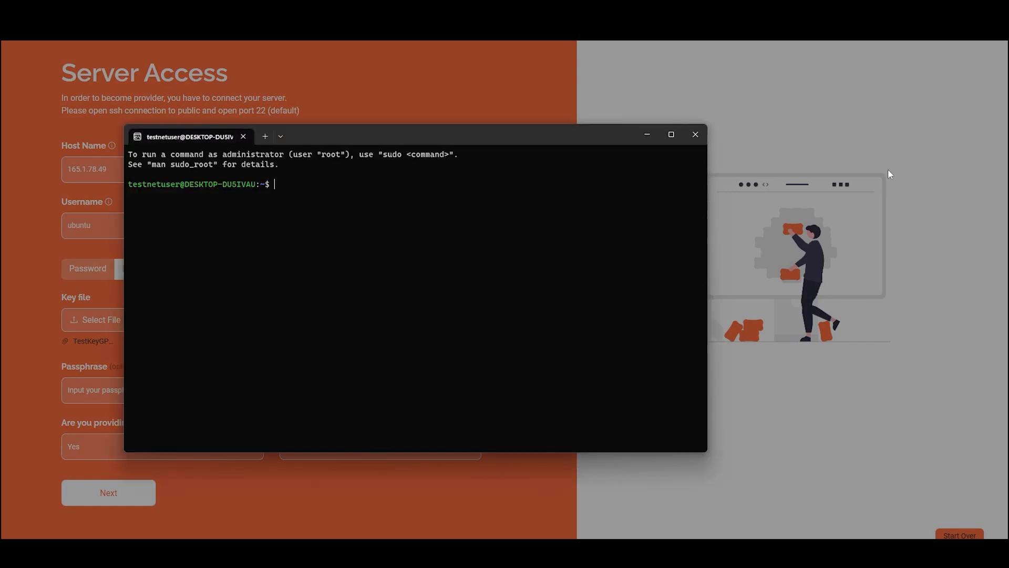
pyautogui.write('ls')
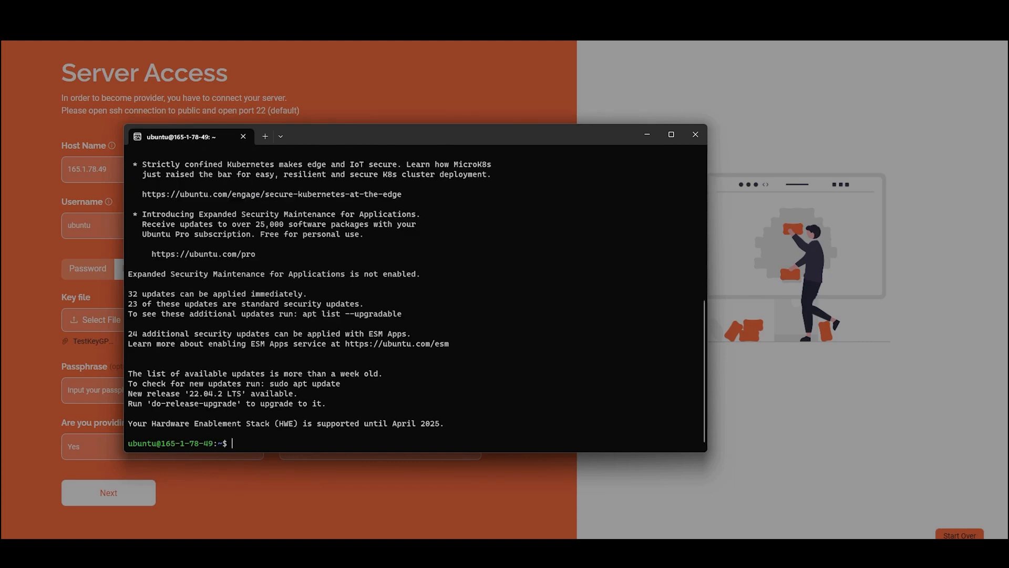
pyautogui.write('groups ubuntu')
pyautogui.press('Return')
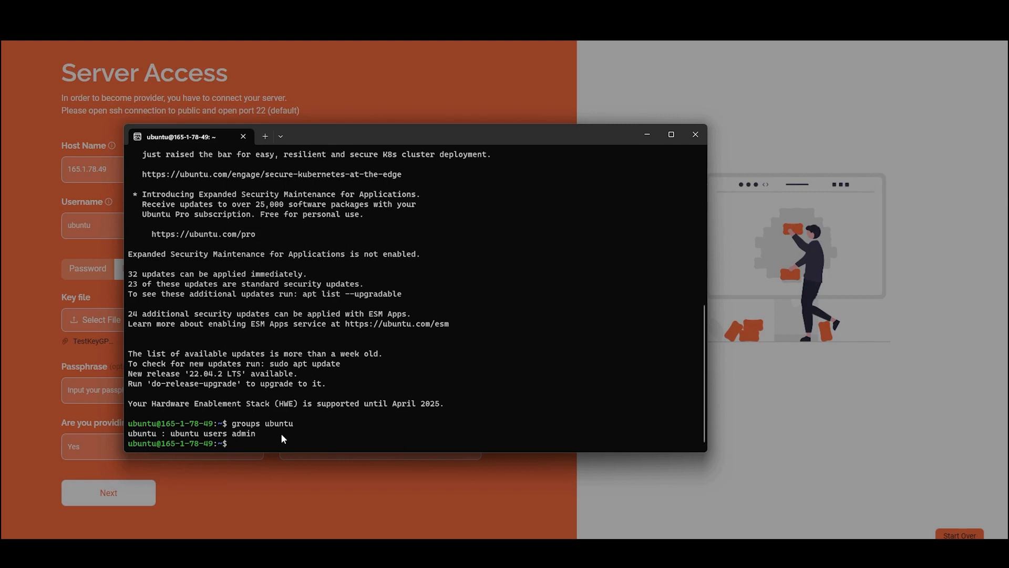
# - Add user ubuntu to the sudo group with adduser and list its groups again
pyautogui.write('sudo adduser ubuntu sudo')
pyautogui.press('Return')
pyautogui.press('Up')
pyautogui.press('Up')
pyautogui.press('Return')
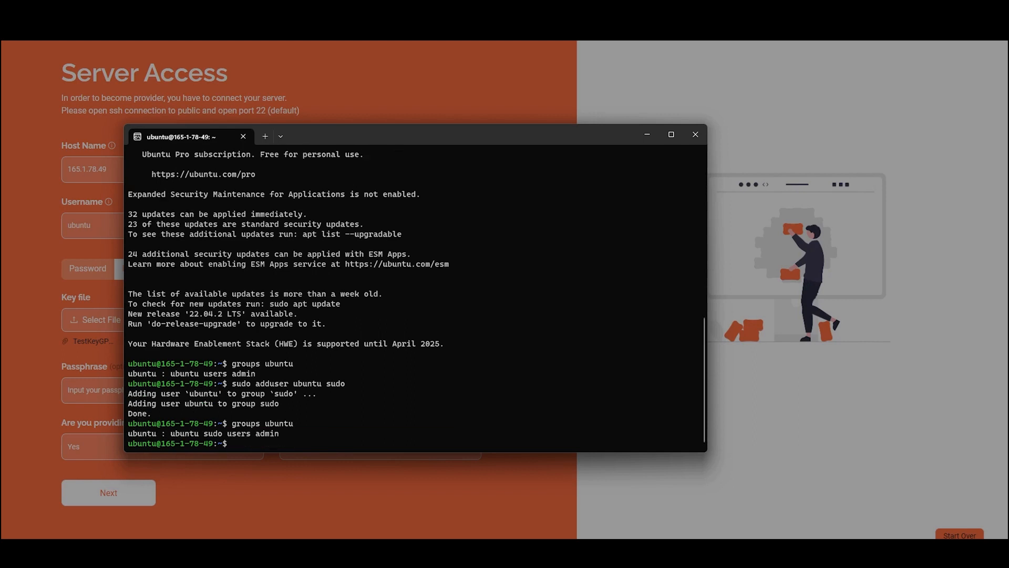
# - Open the sudoers file with visudo and insert NOPASSWD: before the final ALL in the %sudo line
pyautogui.write('sudo visudo')
pyautogui.press('Return')
pyautogui.press('Right')
pyautogui.press('Right')
pyautogui.write('NOPASSWD:')
pyautogui.press('Down')
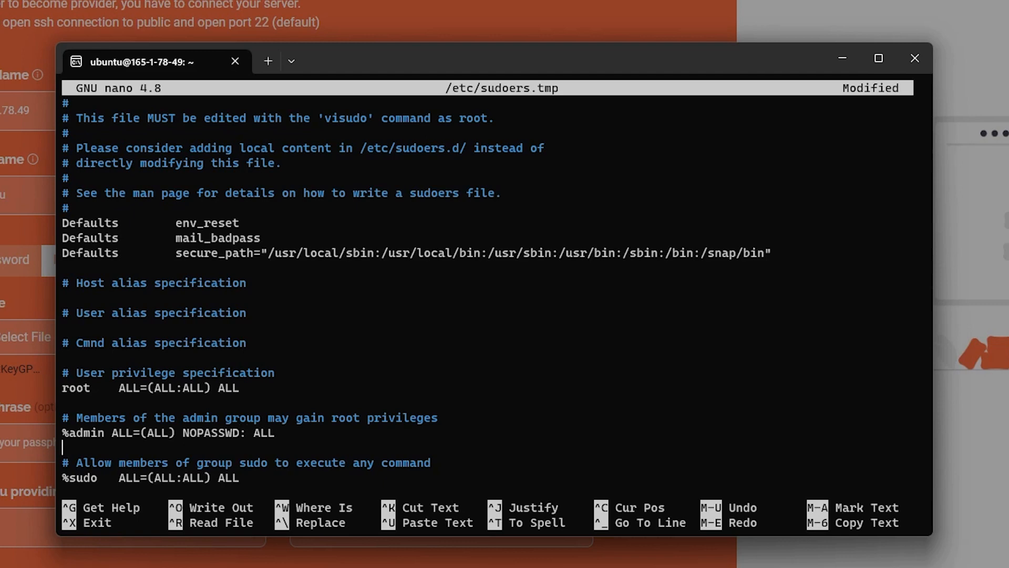
# - Add the line "ubuntu ALL=(ALL) NOPASSWD: ALL" at the end of the sudoers file, save it and exit the editor
pyautogui.press('Down')
pyautogui.press('Down')
pyautogui.press('Left')
pyautogui.press('Left')
pyautogui.press('Left')
pyautogui.write('NOPASSWD:')
pyautogui.press('Down')
pyautogui.press('Down')
pyautogui.press('Down')
pyautogui.press('Down')
pyautogui.press('Down')
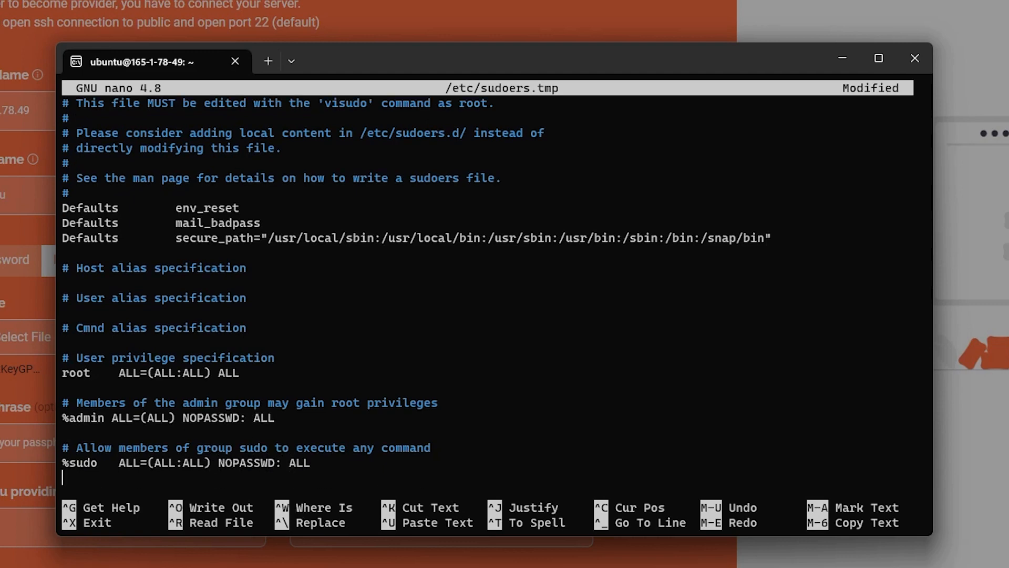
pyautogui.write('ubuntu')
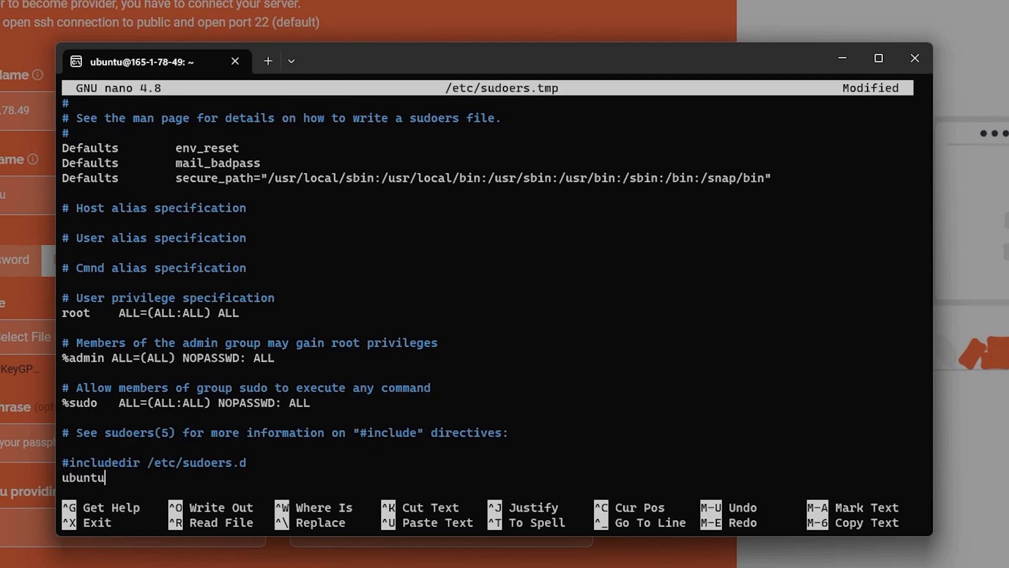
pyautogui.write(' ALL=(ALL) NOPASSWD: ALL')
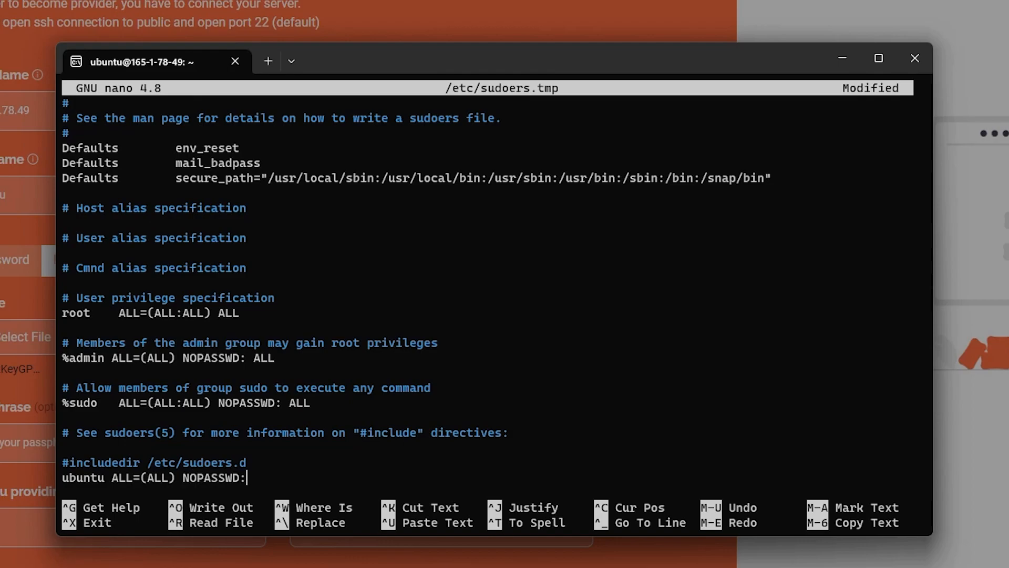
pyautogui.hotkey('ctrl', 'x')
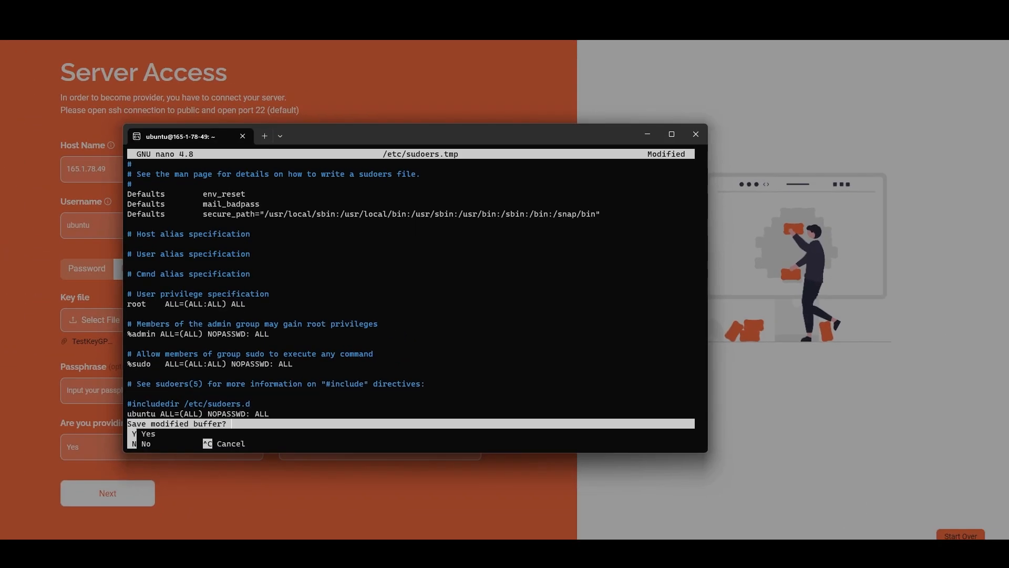
pyautogui.press('y')
pyautogui.press('Return')
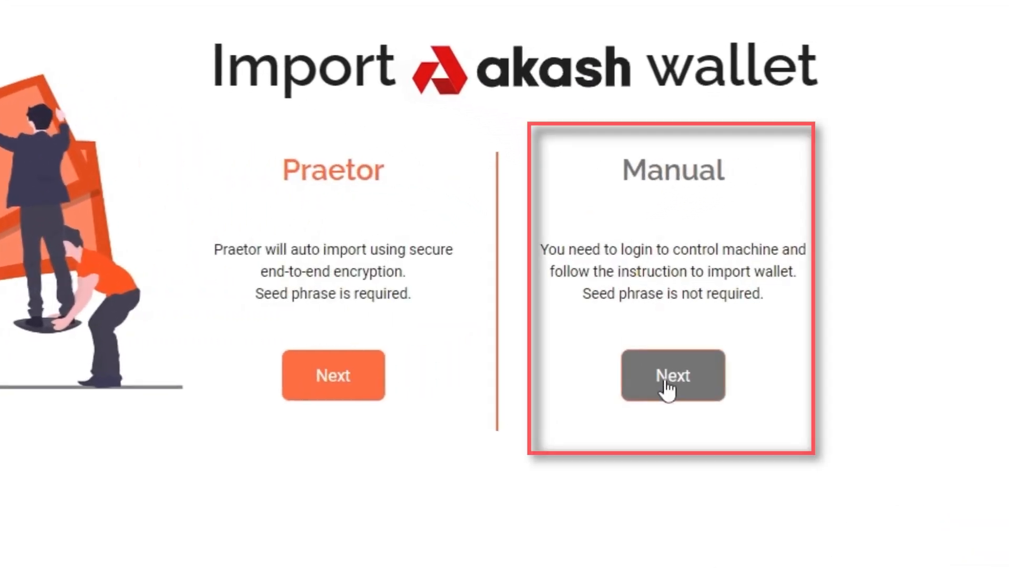
# - Switch the Akash wallet import from Manual to Praetor mode, enter the seed phrase and password, and verify them
pyautogui.click(665, 375)
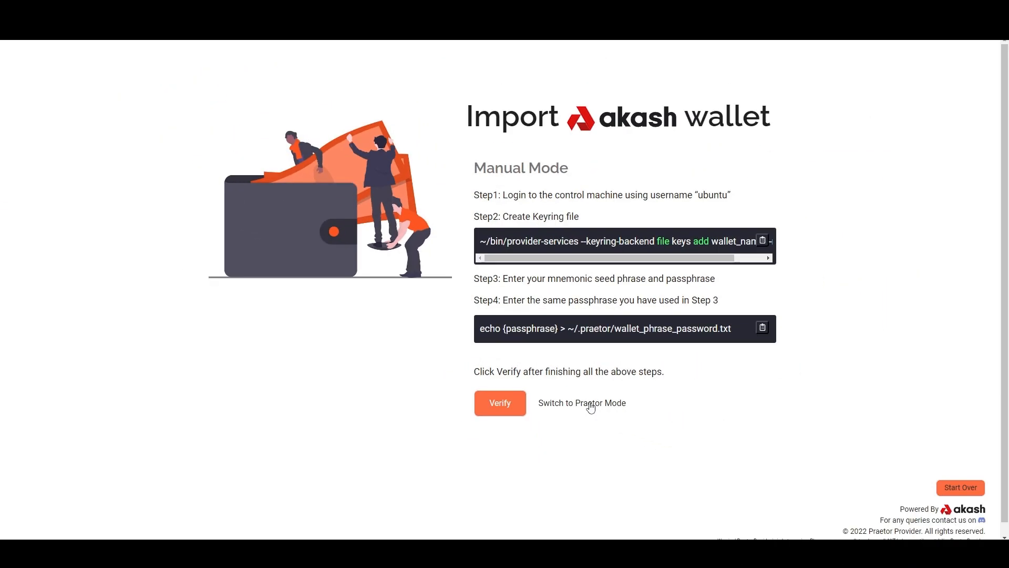
pyautogui.click(591, 404)
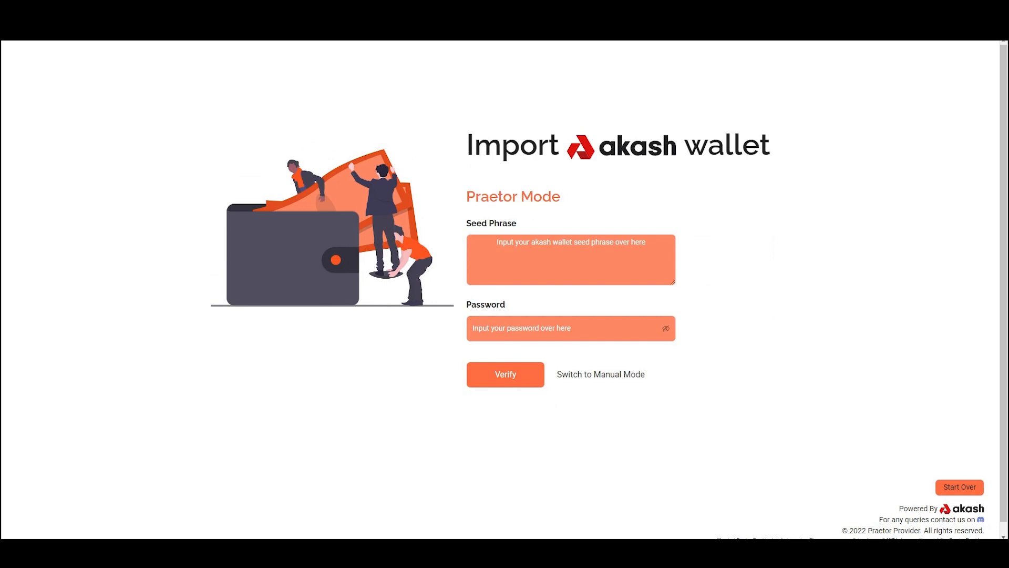
pyautogui.click(545, 328)
pyautogui.write('••••••••')
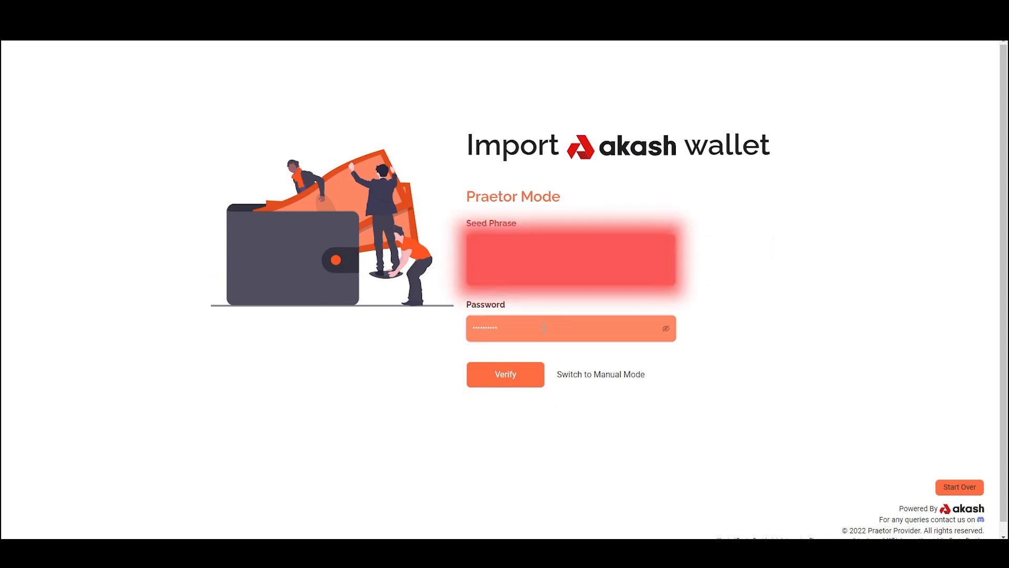
pyautogui.click(506, 374)
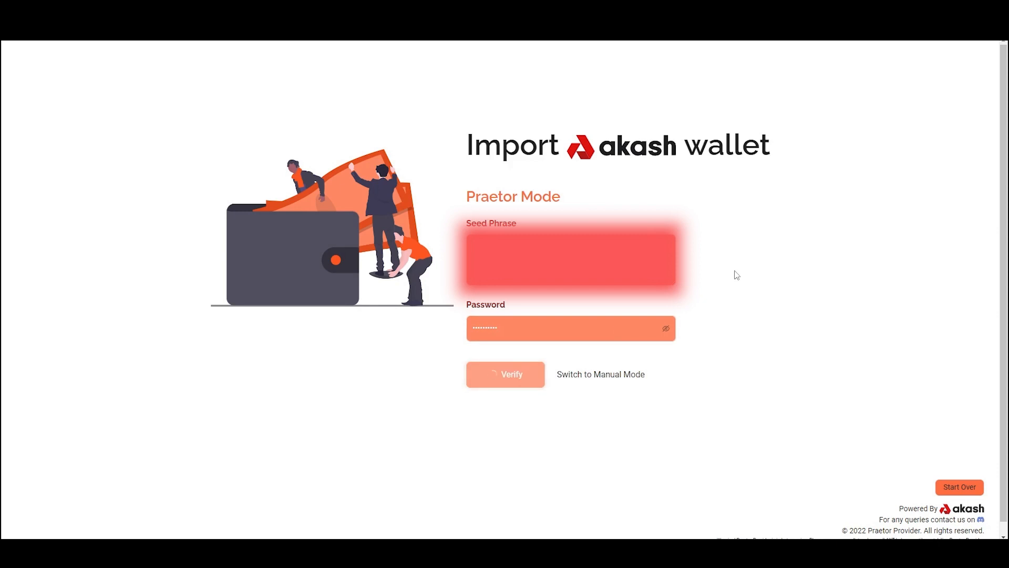
# - Configure the provider with domain name akashost.com and organization name Akashost, and submit the configuration
pyautogui.write('akash')
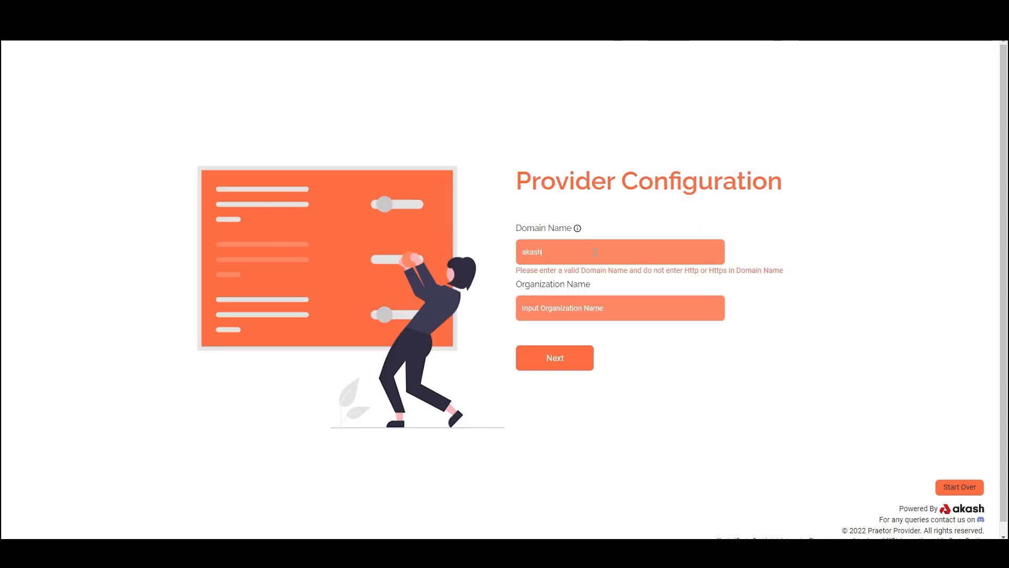
pyautogui.write('ost.comAkasHost')
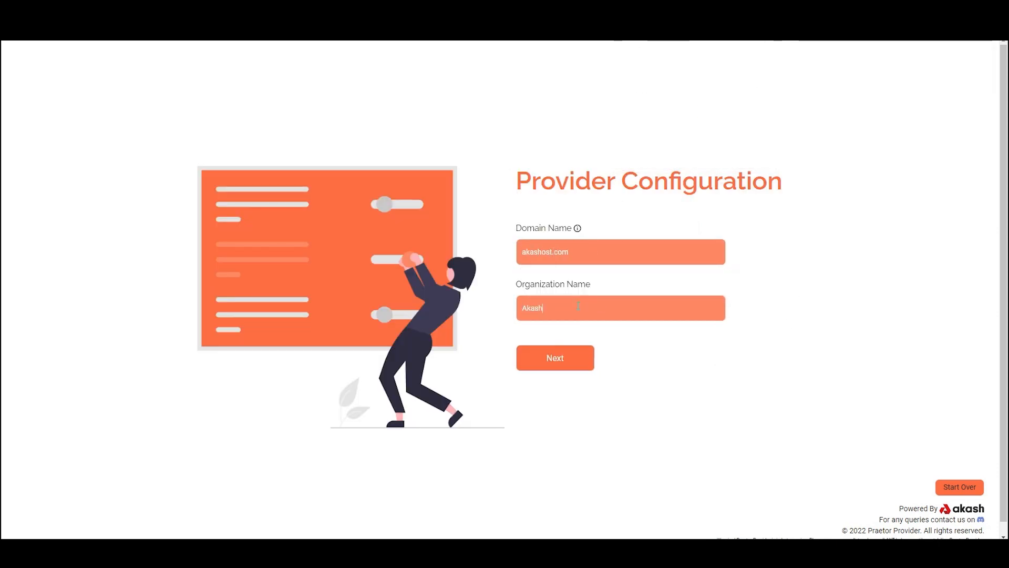
pyautogui.click(572, 363)
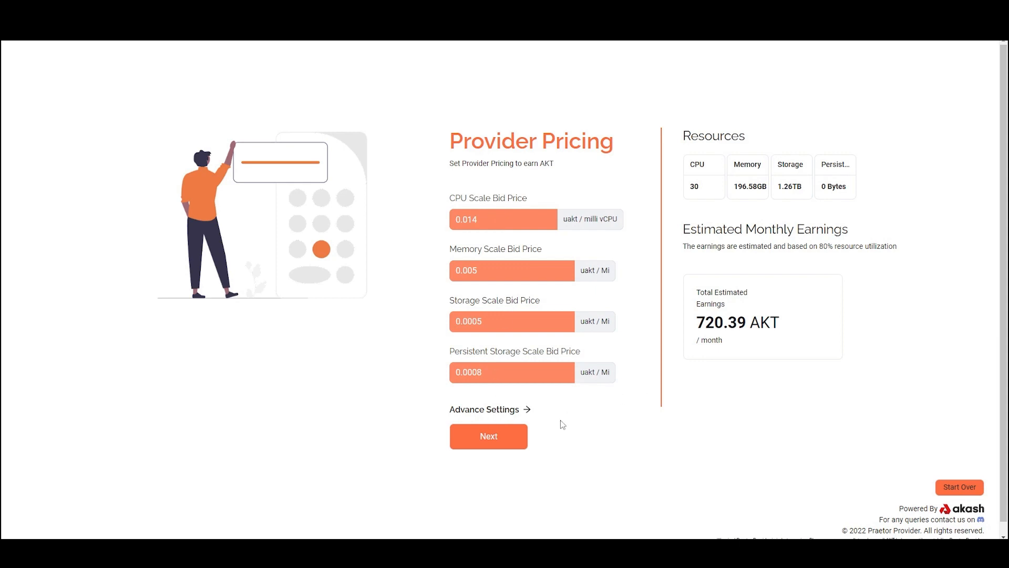
# - Accept the suggested provider pricing and attributes, and continue to the port and DNS configurations
pyautogui.click(493, 445)
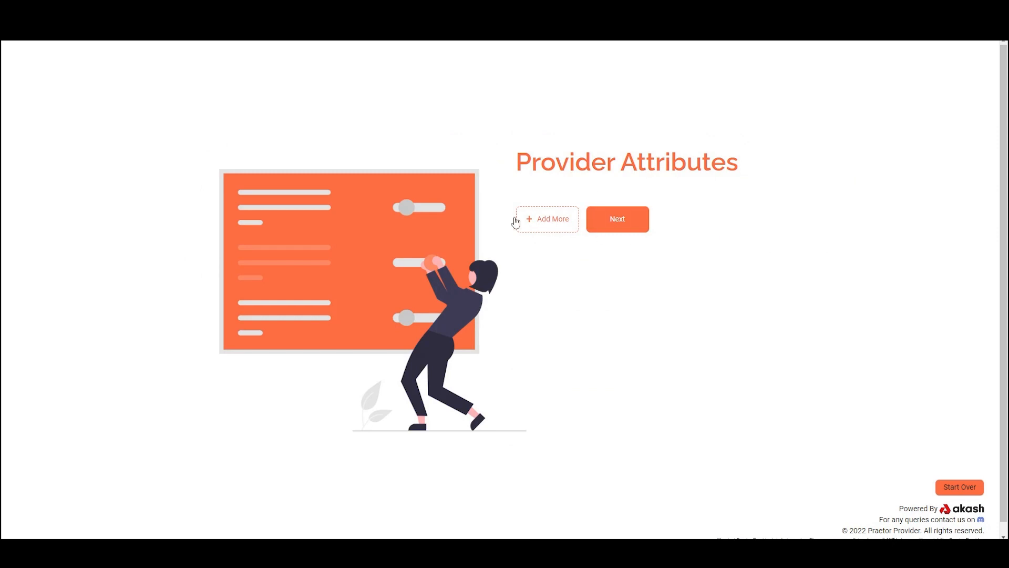
pyautogui.click(622, 225)
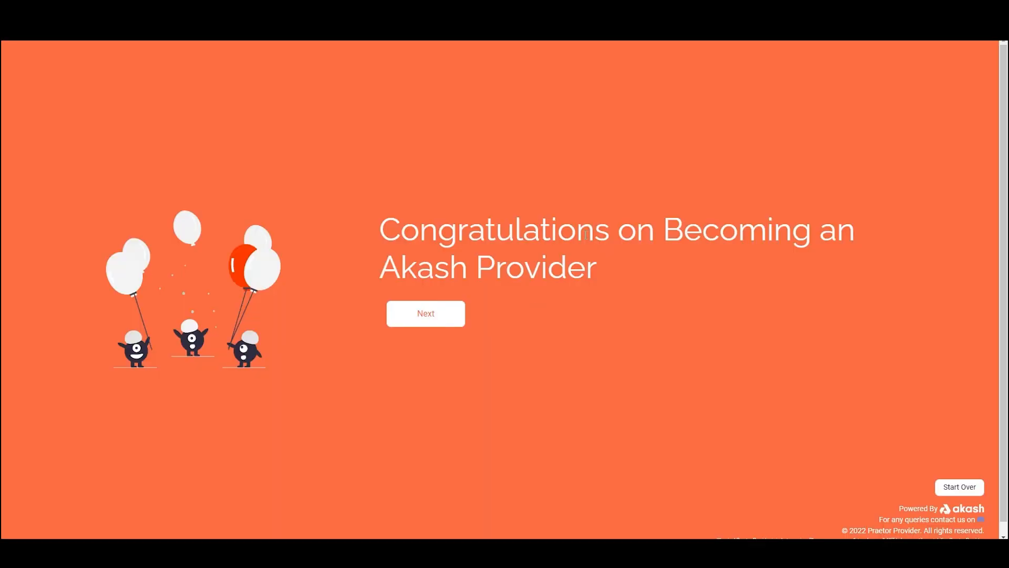
pyautogui.click(427, 318)
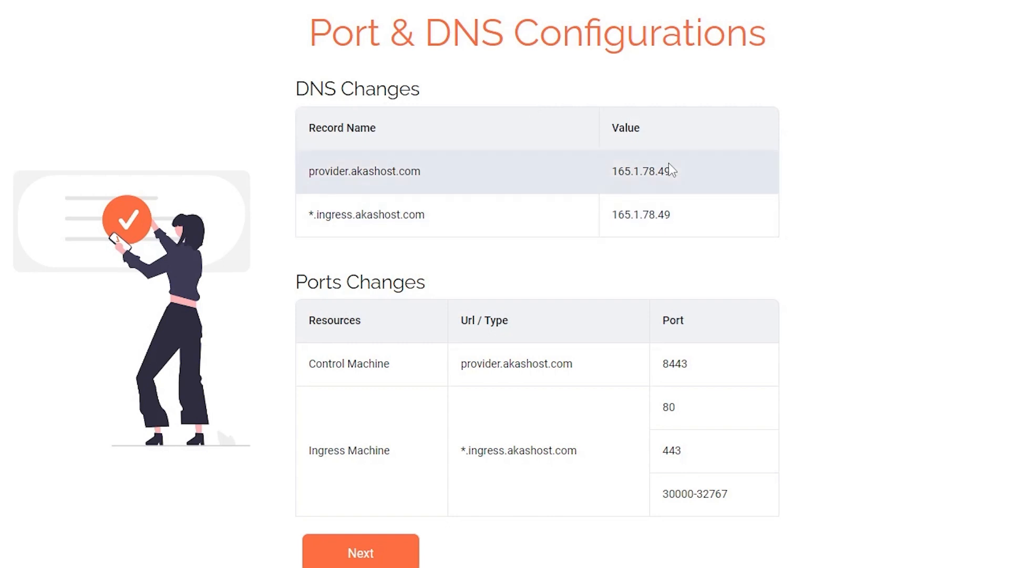
# - Copy the provider.akashost.com IP address and save an A record in the domain's host records with host provider and value 165.1.78.49
pyautogui.doubleClick(644, 169)
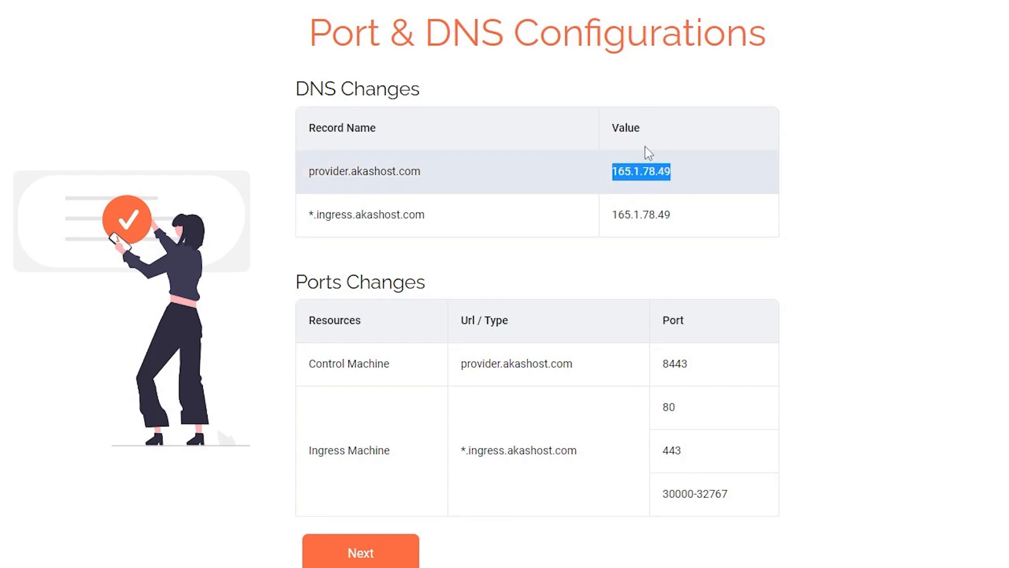
pyautogui.doubleClick(322, 171)
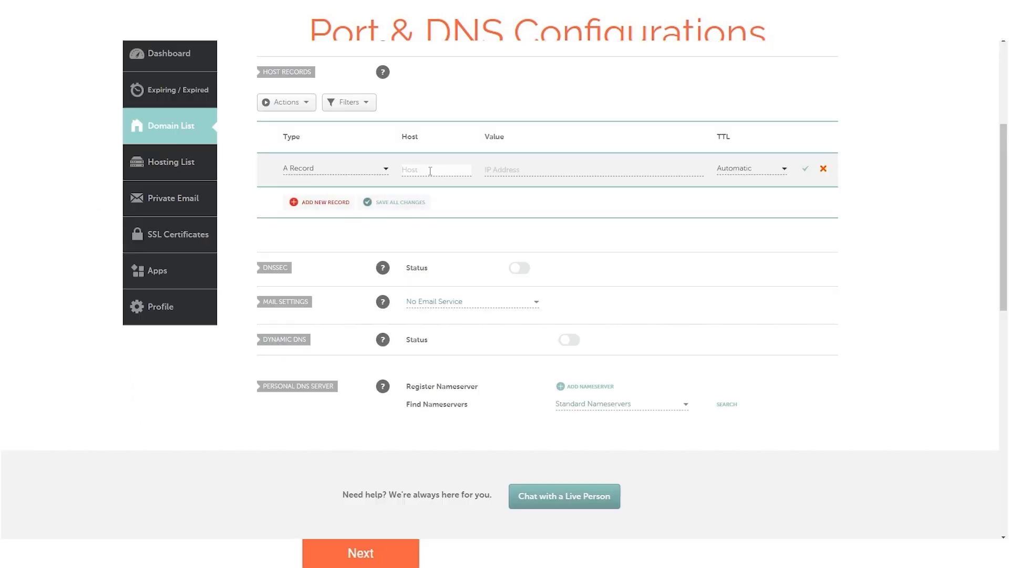
pyautogui.write('provider')
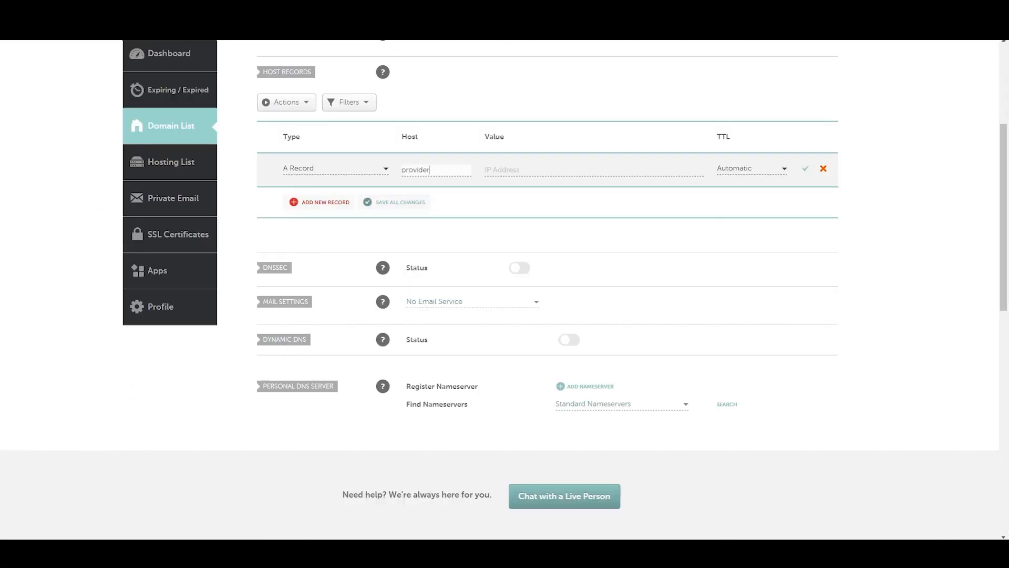
pyautogui.press('Tab')
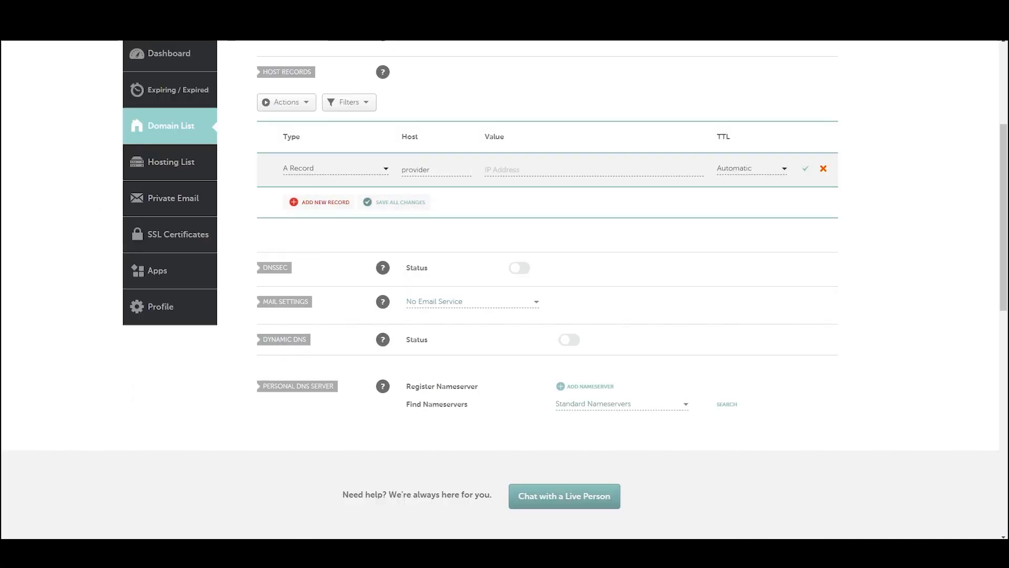
pyautogui.hotkey('ctrl', 'v')
pyautogui.click(806, 168)
# - Add and save a second A record with host *.ingress and value 165.1.78.49
pyautogui.click(318, 202)
pyautogui.click(416, 203)
pyautogui.write('*.ingress')
pyautogui.click(489, 203)
pyautogui.click(583, 223)
pyautogui.click(805, 202)
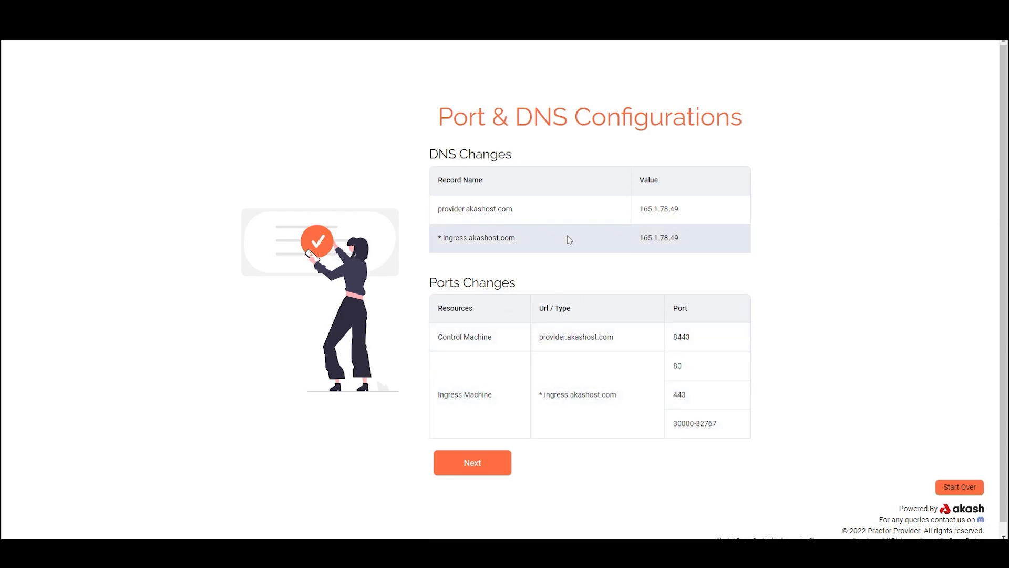
# - Continue past Praetor's port and DNS configurations and look up the DNS propagation of provider.akashost.com on whatsmydns.net
pyautogui.click(468, 468)
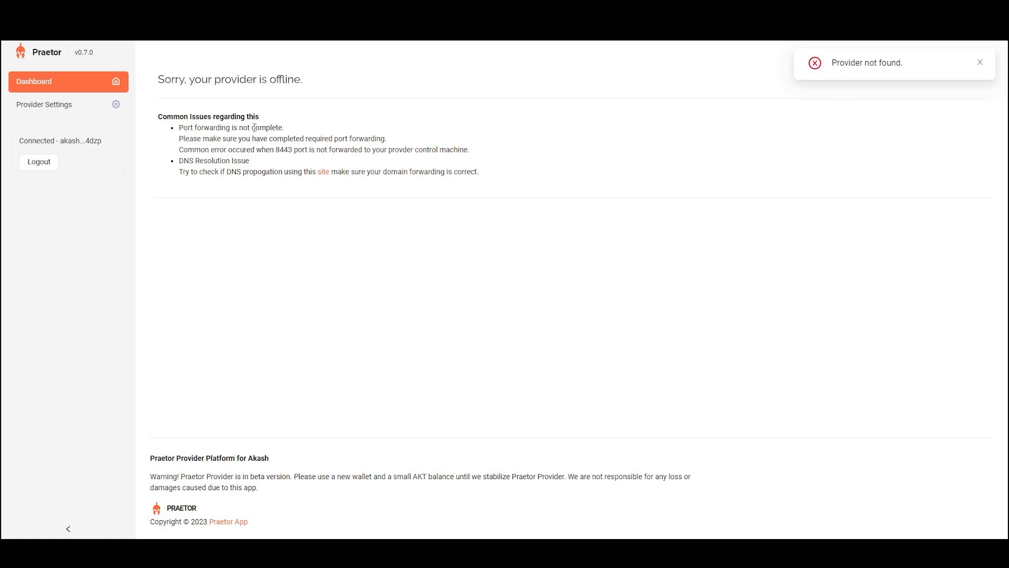
pyautogui.write('akashost.com')
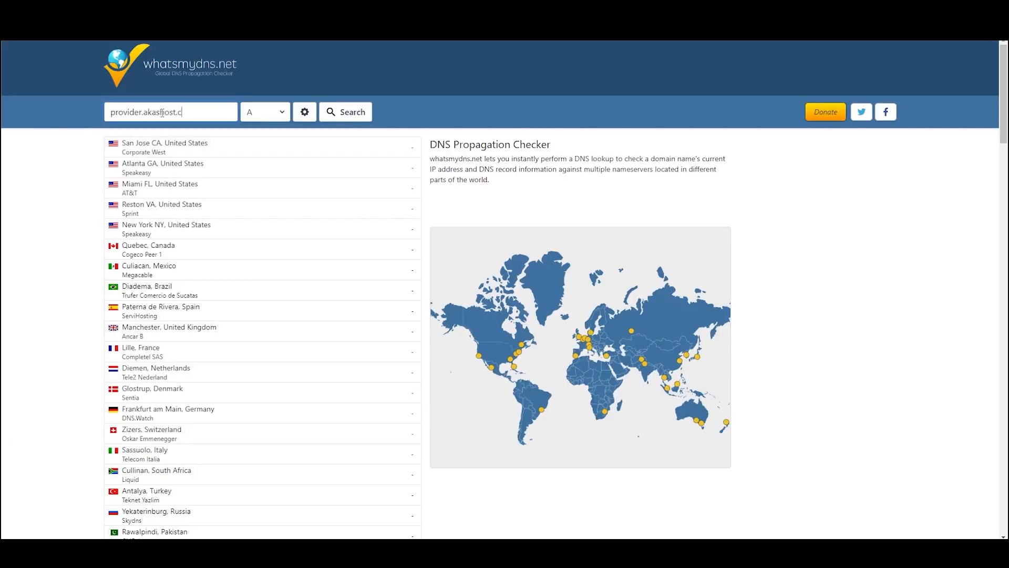
pyautogui.press('Return')
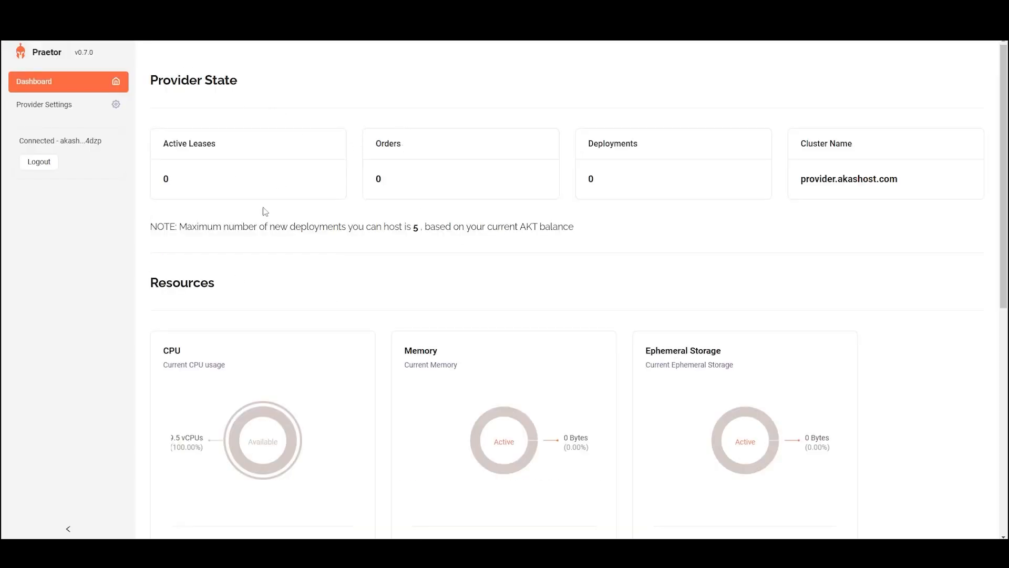
# - Examine the CPU, memory, ephemeral storage and GPU resources on the provider dashboard
pyautogui.scroll(-3, 252, 367)
pyautogui.scroll(-5, 505, 415)
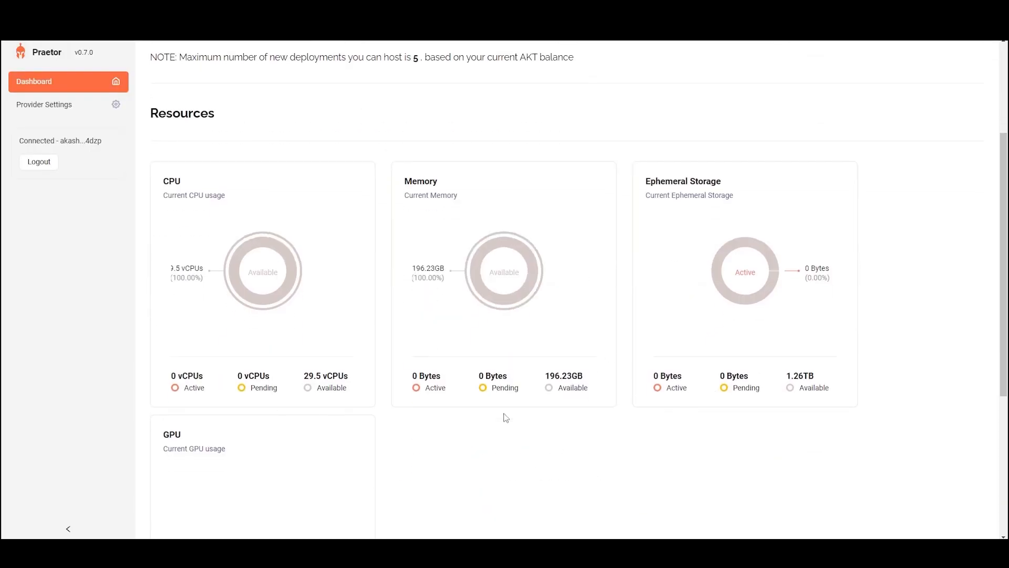
pyautogui.moveTo(526, 415); pyautogui.dragTo(450, 398)
pyautogui.click(428, 392)
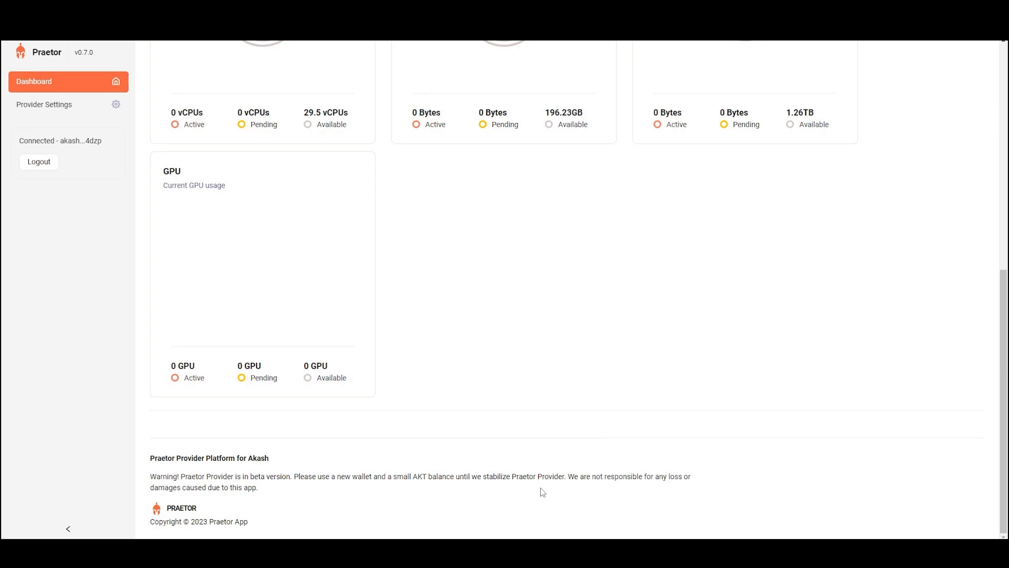
# - Switch to the terminal, connect to the ubuntu server and restart it with sudo reboot
pyautogui.hotkey('alt', 'Tab')
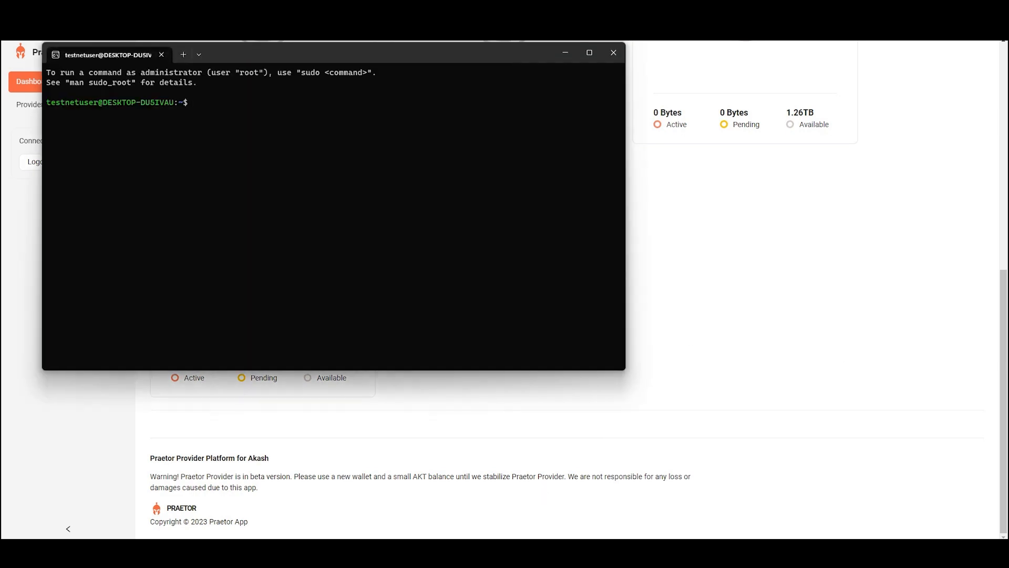
pyautogui.hotkey('ctrl', 'v')
pyautogui.press('Return')
pyautogui.write('reboot')
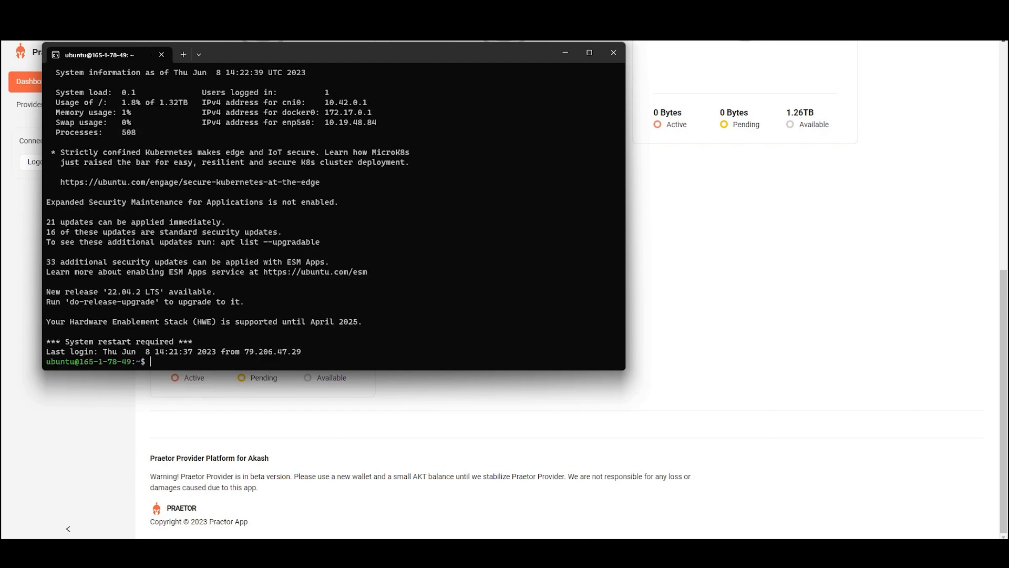
pyautogui.press('Return')
pyautogui.write('sudo reboot')
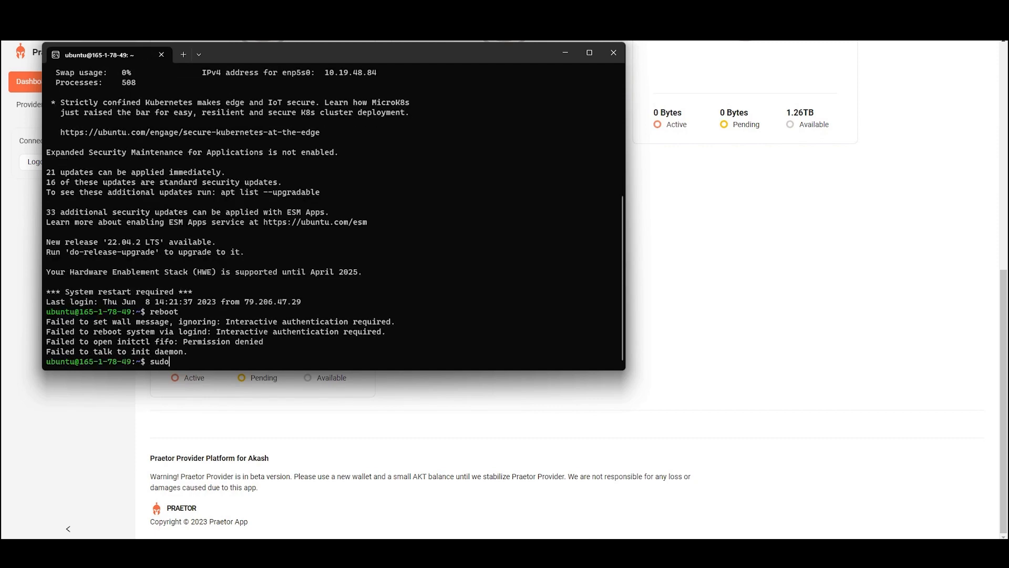
pyautogui.press('Return')
# - Switch back to the Praetor dashboard and check the provider's orders and its resource usage, including the GPU
pyautogui.hotkey('alt', 'Tab')
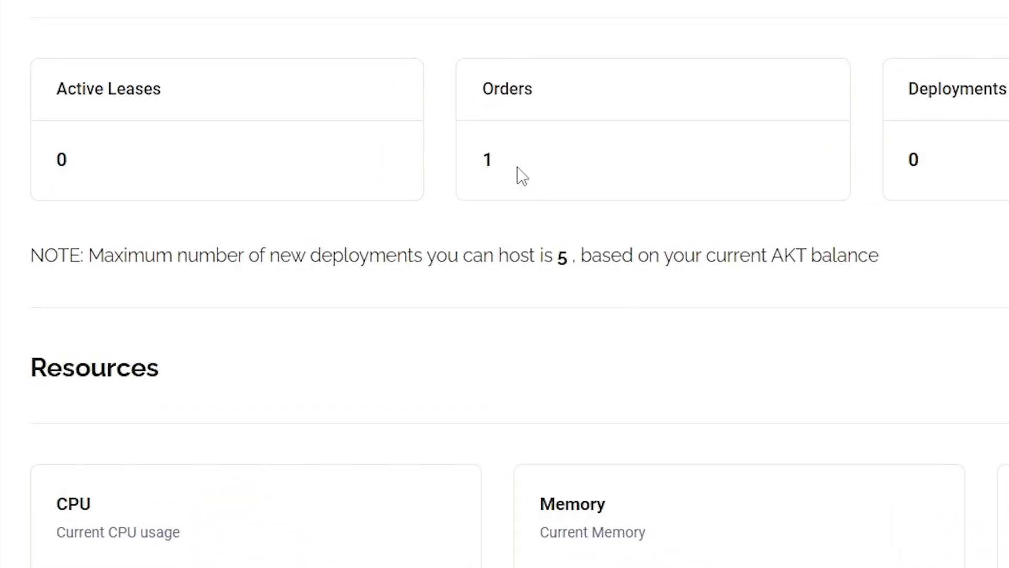
pyautogui.scroll(-5, 546, 483)
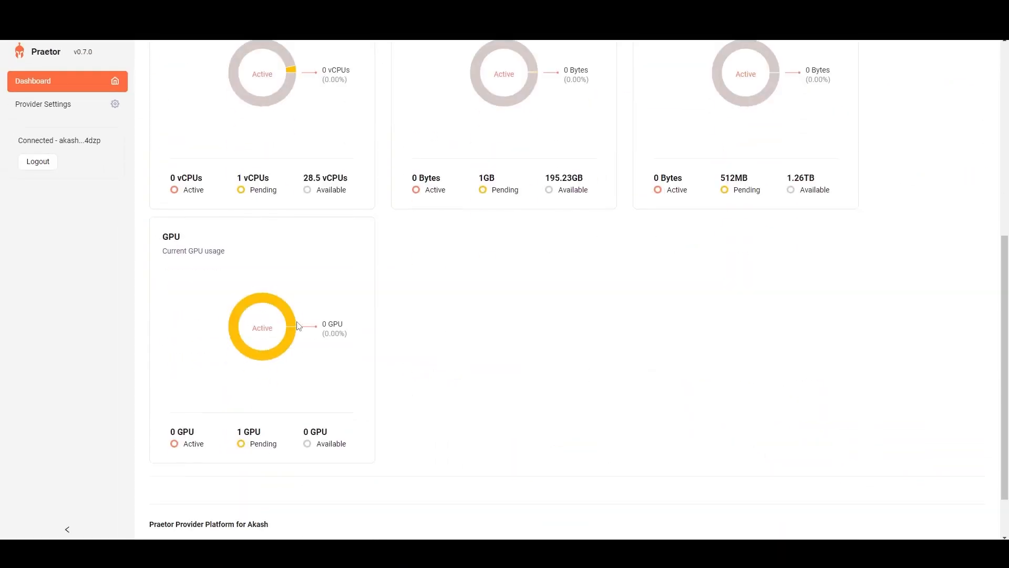
pyautogui.scroll(3, 646, 365)
pyautogui.scroll(-1, 483, 378)
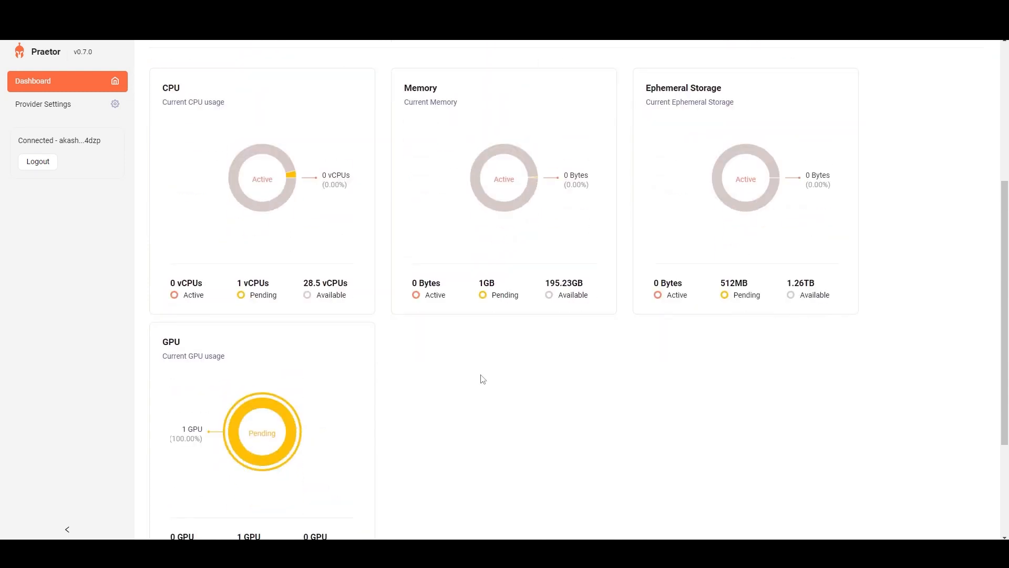
pyautogui.scroll(-1, 483, 379)
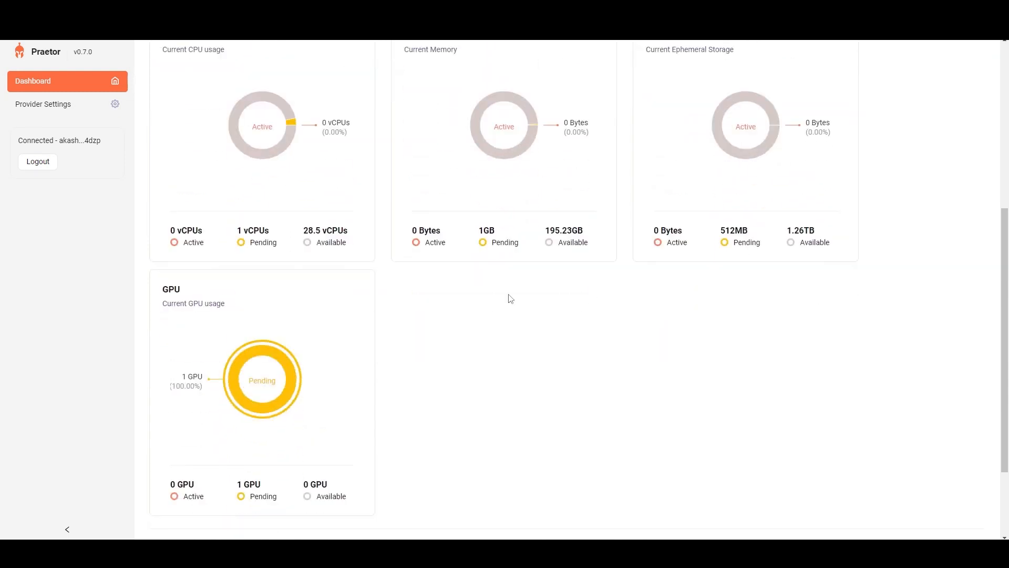